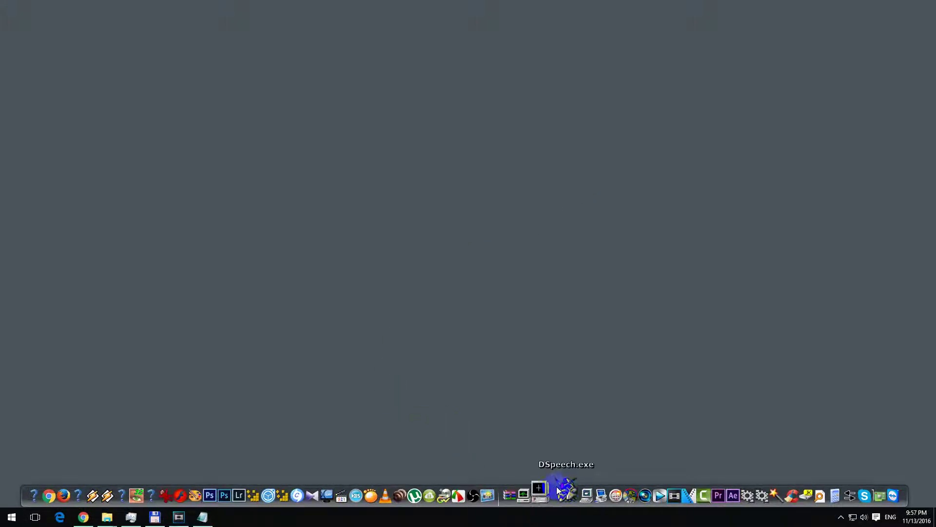
Step: Launch OBS, dismiss its missing d3dx10_43.dll error, and open Microsoft Edge
{"action": "left_click", "coordinate": [482, 494]}
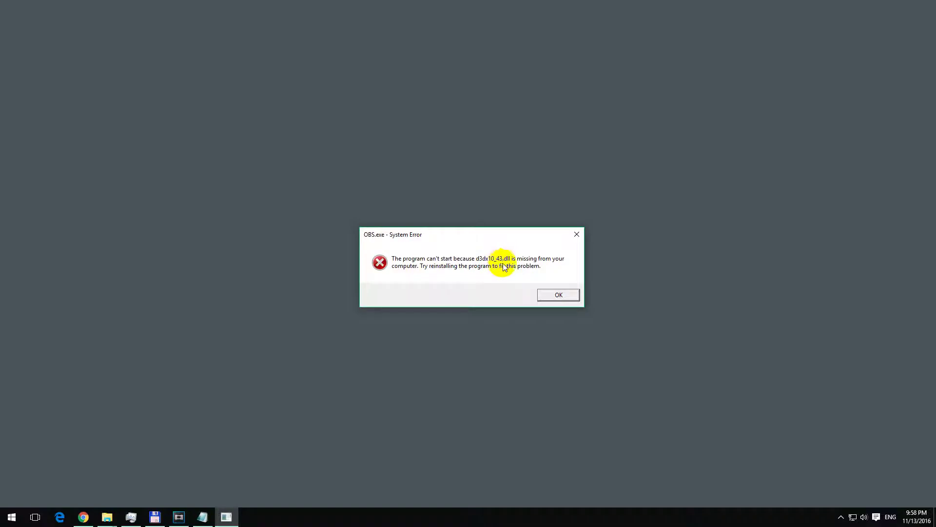
{"action": "left_click", "coordinate": [534, 319]}
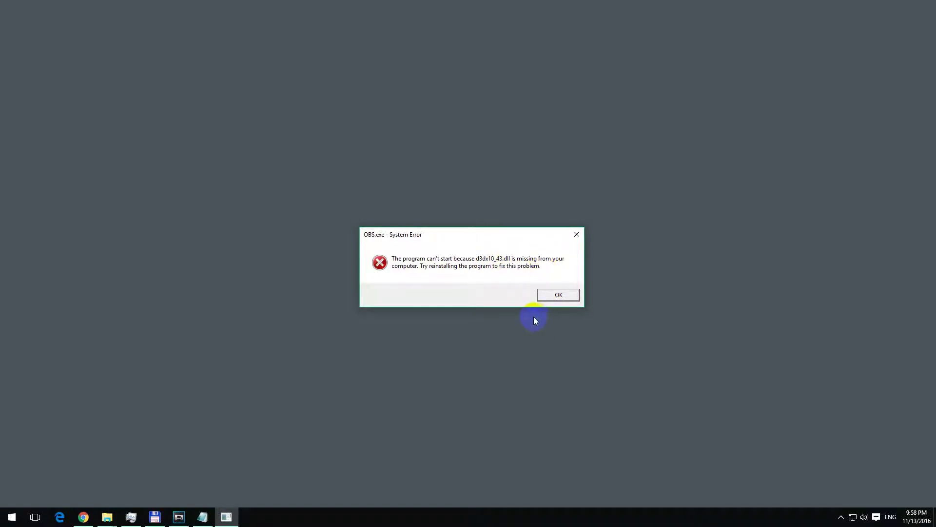
{"action": "left_click", "coordinate": [559, 300]}
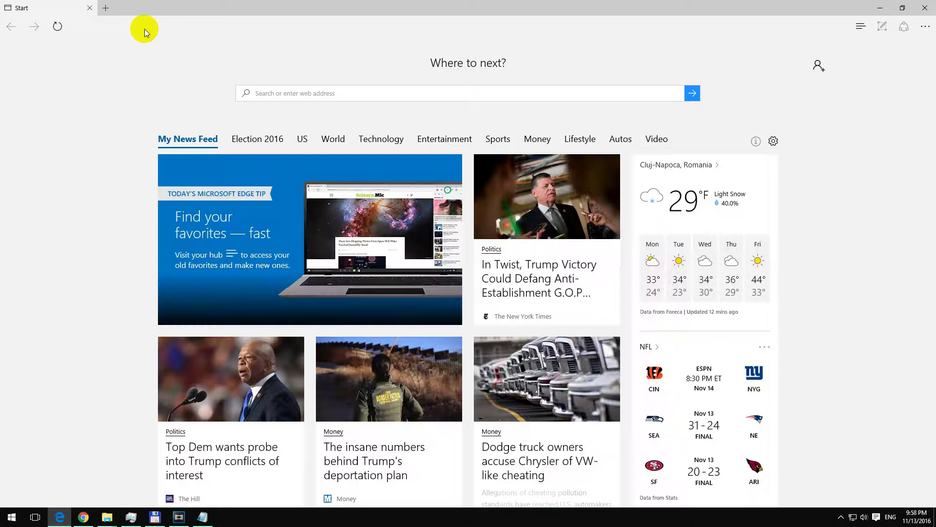
Step: Search for 'directx web' and open Microsoft's DirectX End-User Runtime Web Installer page
{"action": "left_click", "coordinate": [144, 29]}
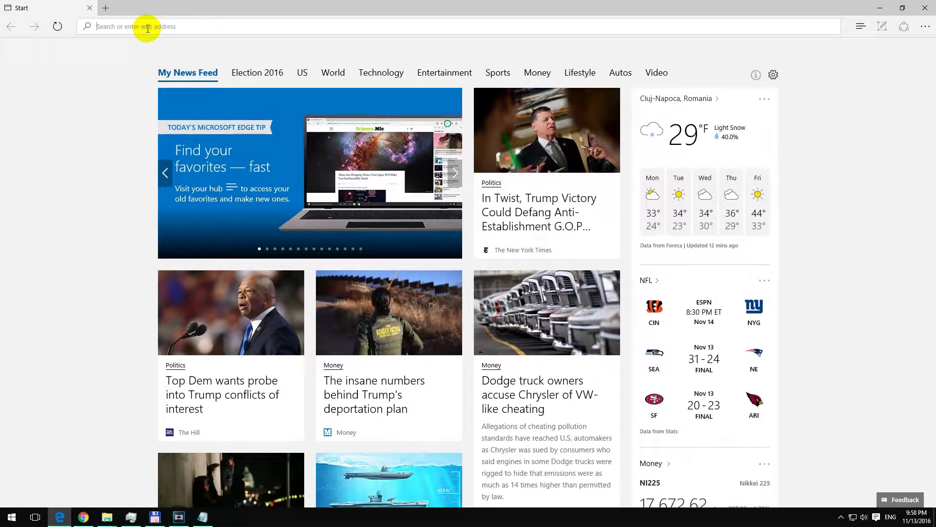
{"action": "type", "text": "directx w"}
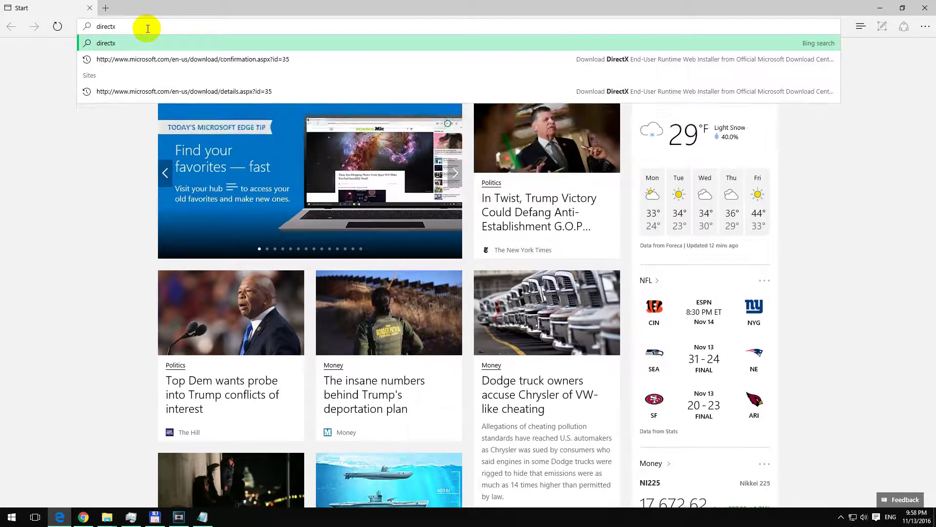
{"action": "type", "text": "eb"}
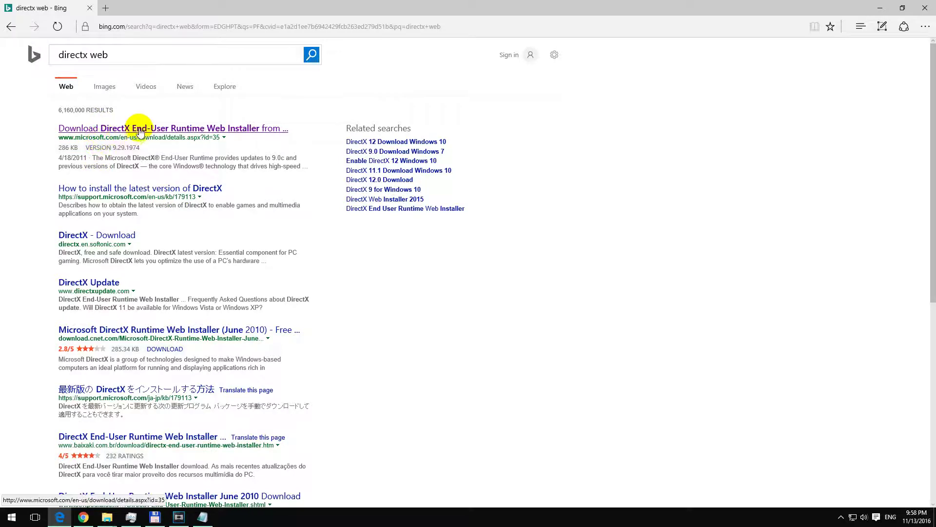
{"action": "left_click", "coordinate": [139, 129]}
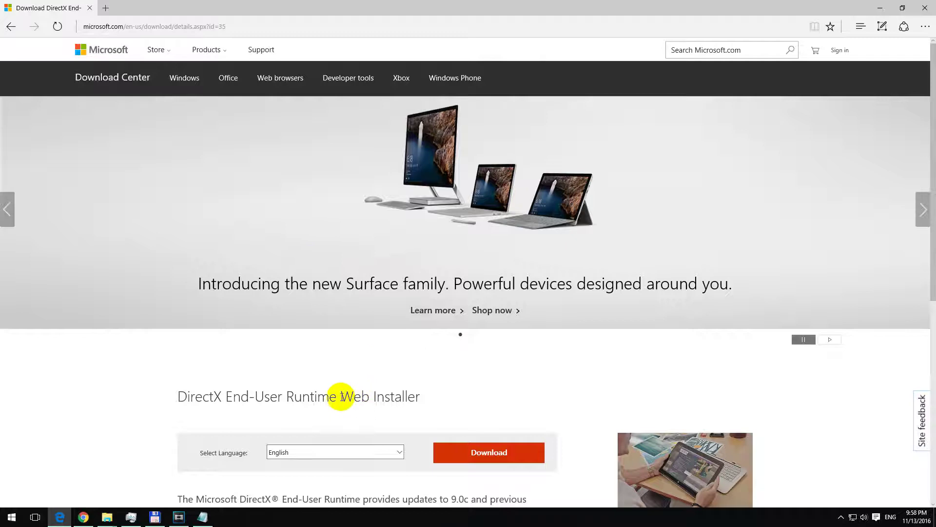
Step: Download the DirectX web installer, declining the MSN homepage and Bing offer
{"action": "left_click", "coordinate": [501, 459]}
{"action": "scroll", "coordinate": [501, 459], "scroll_direction": "down", "scroll_amount": 3}
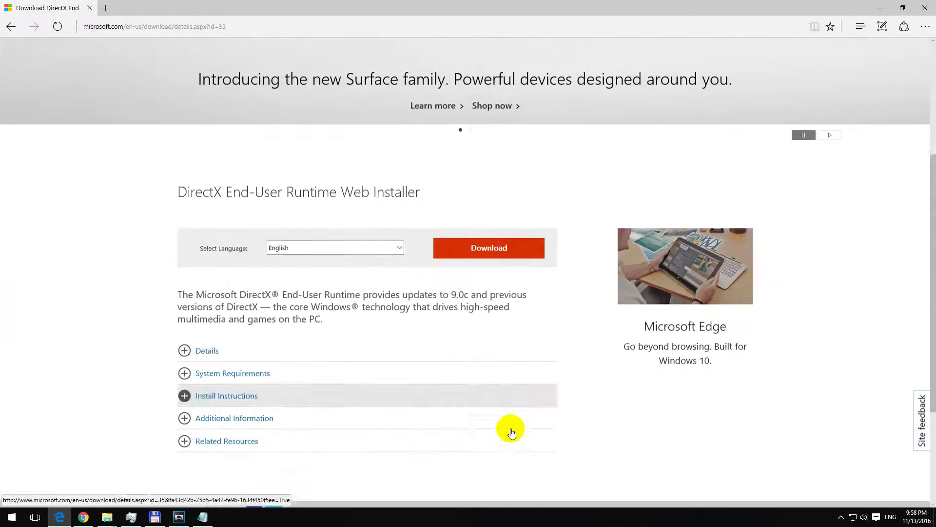
{"action": "left_click", "coordinate": [488, 249]}
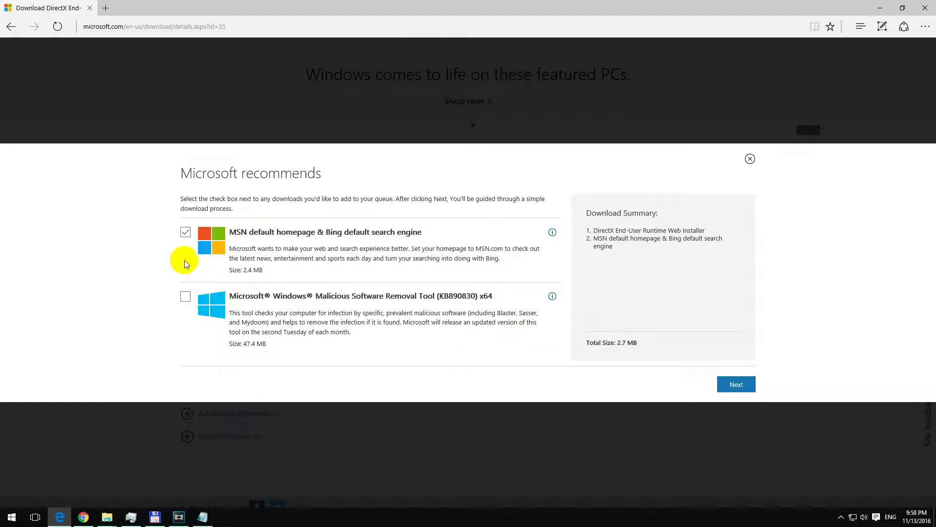
{"action": "left_click", "coordinate": [186, 233]}
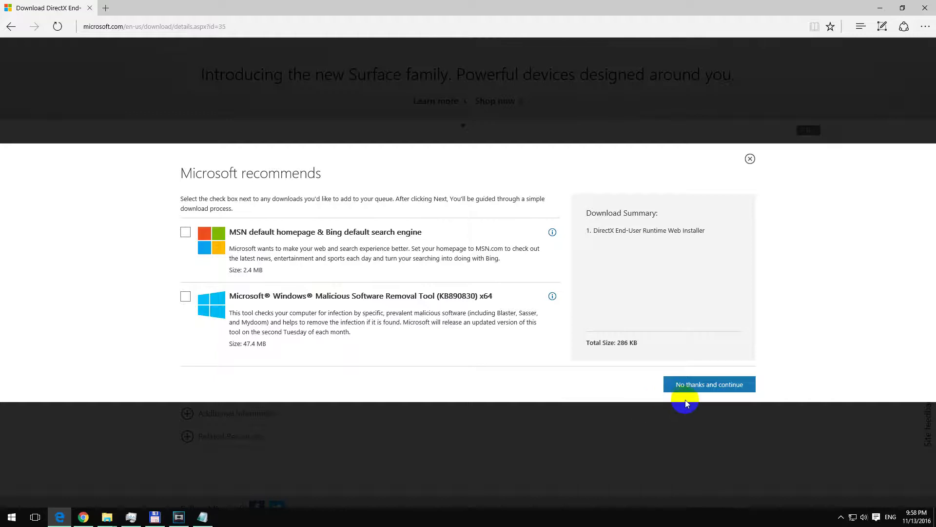
{"action": "left_click", "coordinate": [706, 385]}
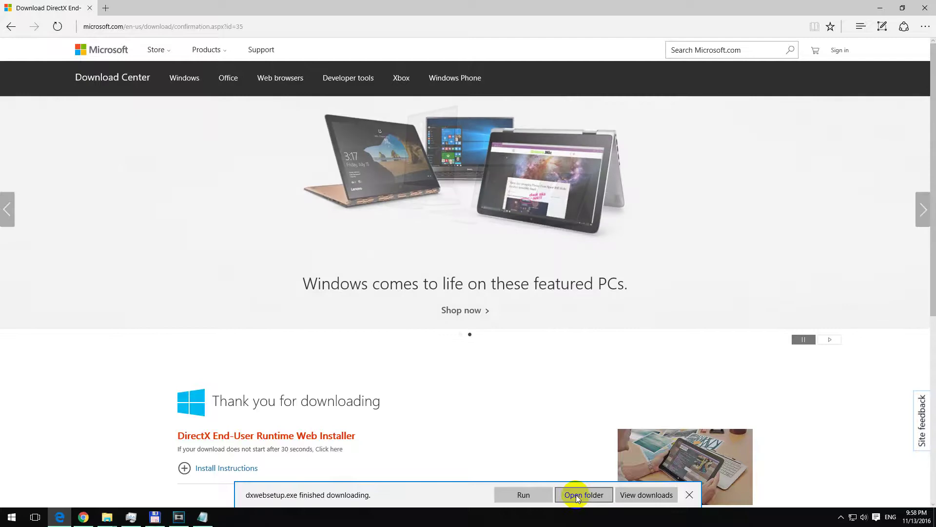
Step: Run dxwebsetup.exe from the Downloads folder
{"action": "left_click", "coordinate": [578, 494]}
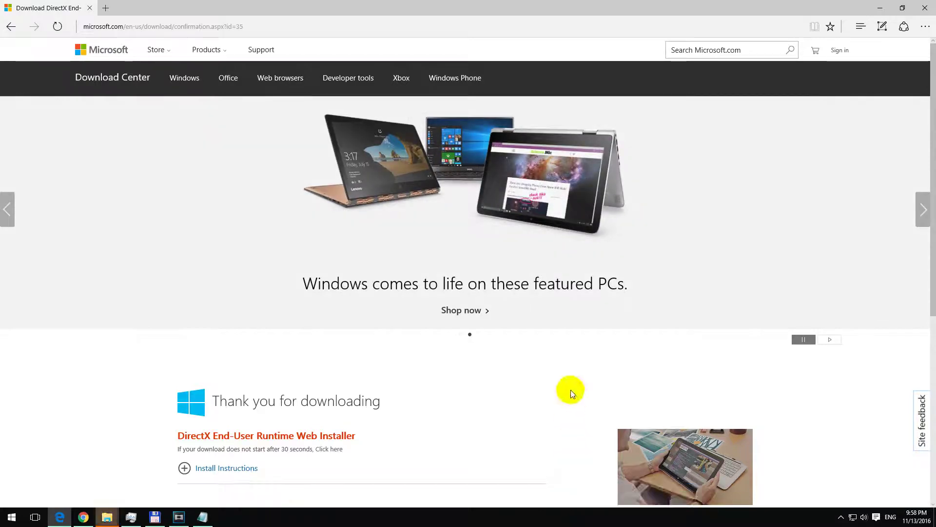
{"action": "left_click", "coordinate": [879, 9]}
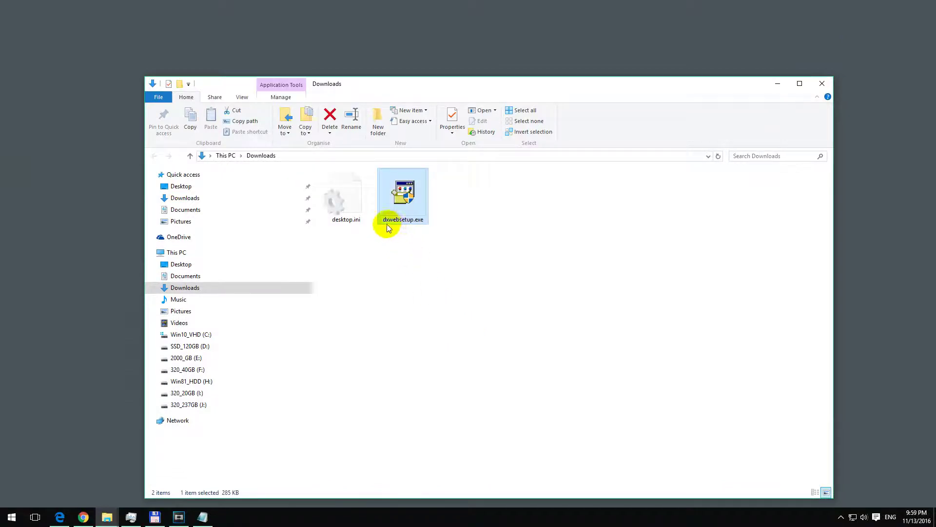
{"action": "double_click", "coordinate": [404, 200]}
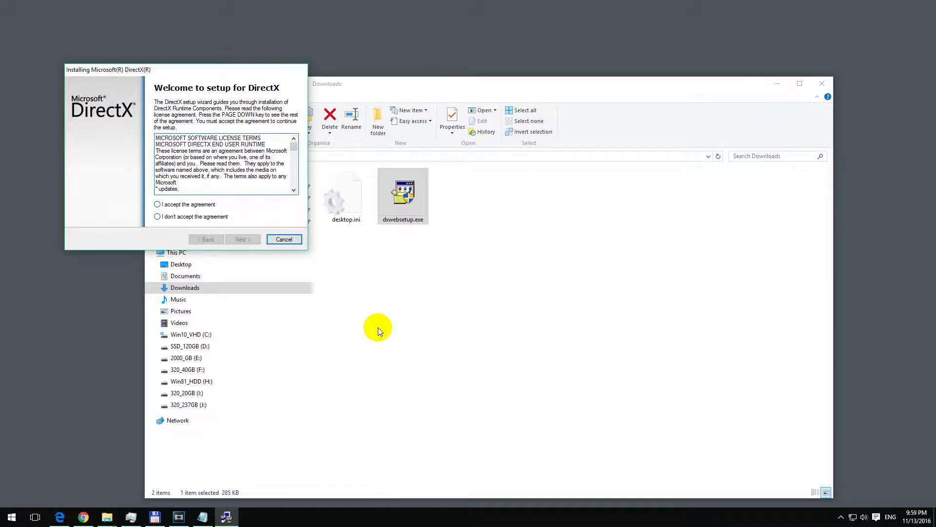
Step: Accept the DirectX license agreement and decline the Bing Bar installation
{"action": "left_click", "coordinate": [187, 208]}
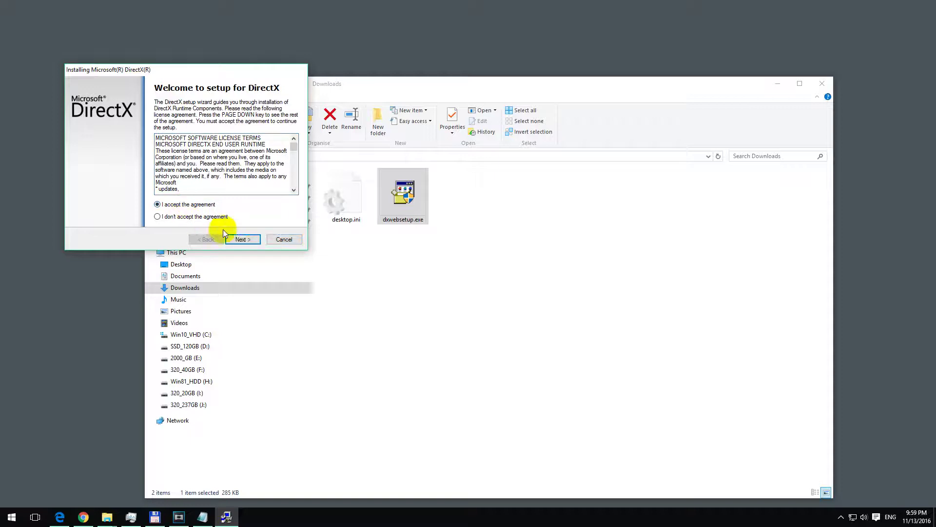
{"action": "left_click", "coordinate": [241, 240]}
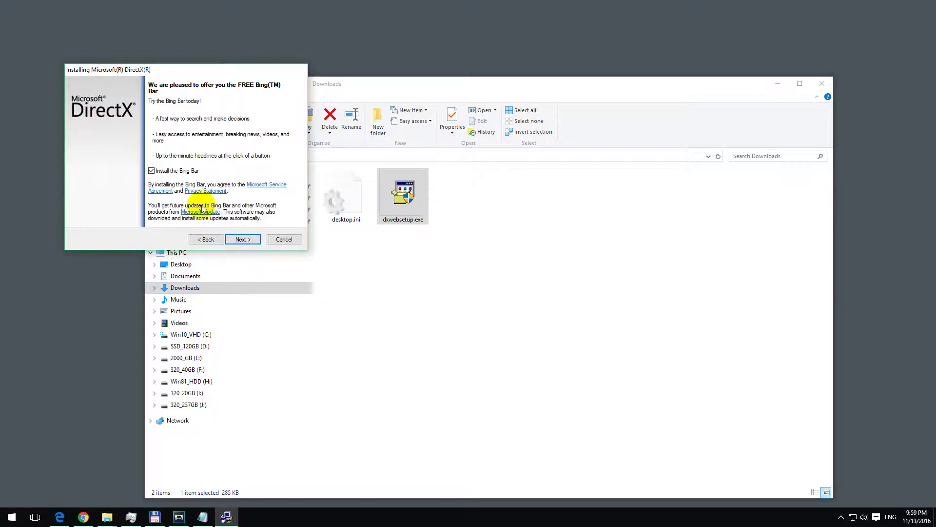
{"action": "left_click", "coordinate": [151, 171]}
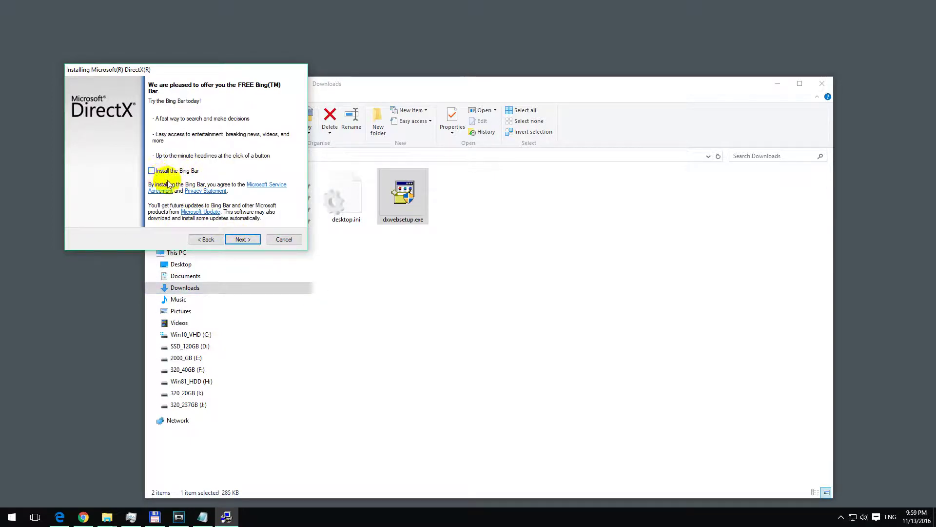
{"action": "left_click", "coordinate": [242, 240]}
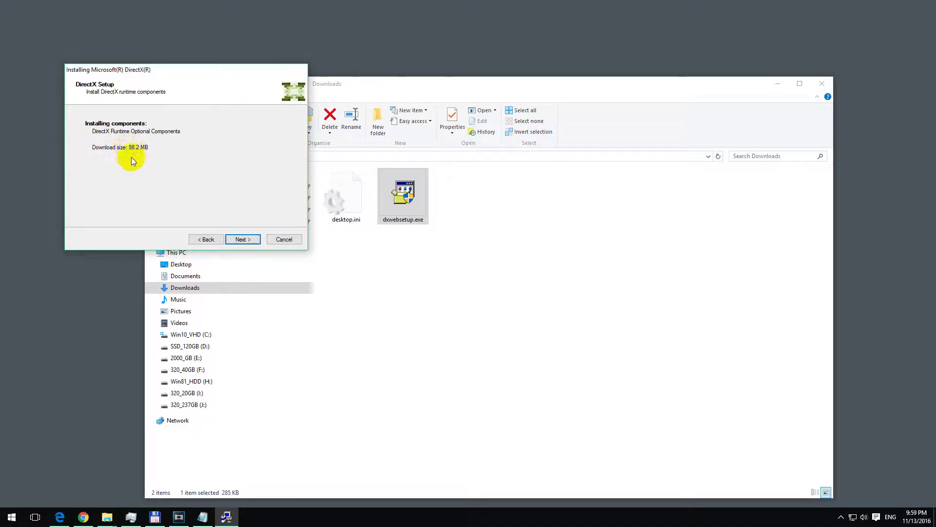
Step: Install the 98.2 MB DirectX runtime components and finish the wizard
{"action": "left_click", "coordinate": [243, 239]}
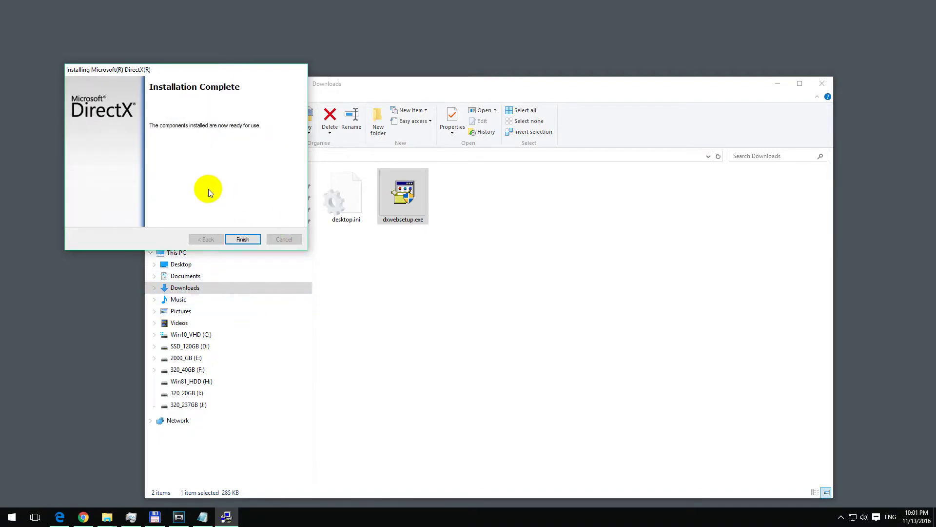
{"action": "left_click", "coordinate": [241, 241]}
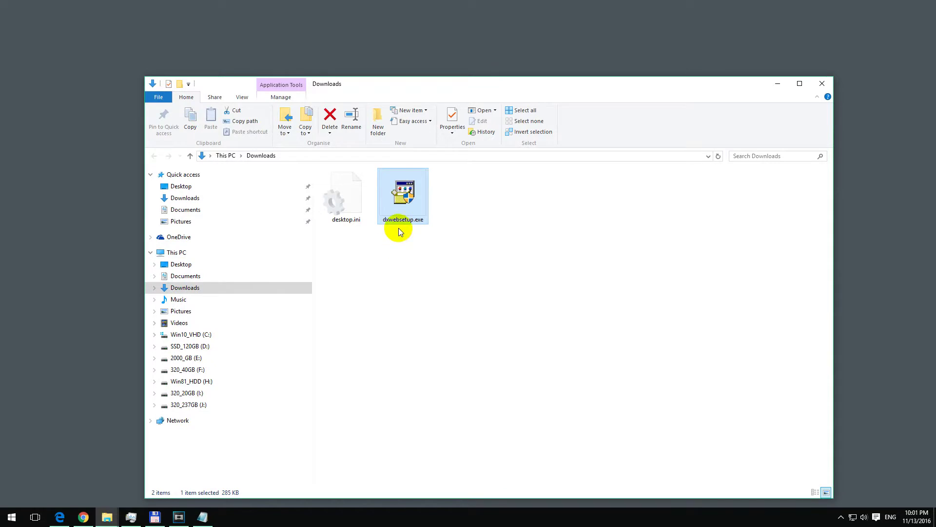
Step: Delete dxwebsetup.exe from the Downloads folder
{"action": "right_click", "coordinate": [401, 207]}
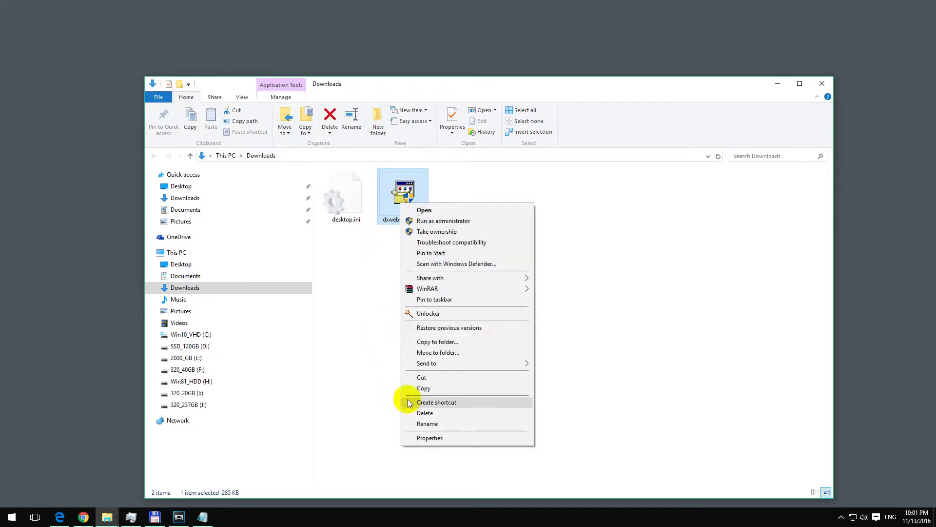
{"action": "left_click", "coordinate": [425, 413]}
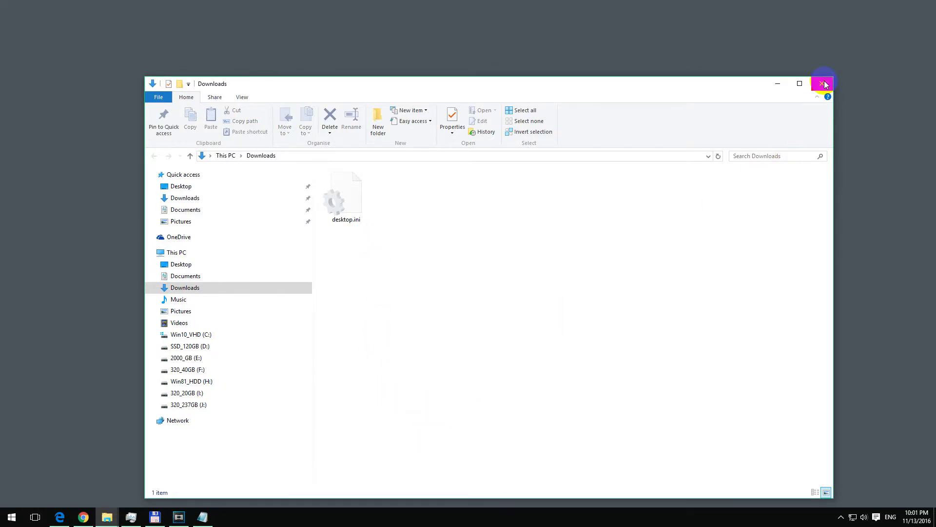